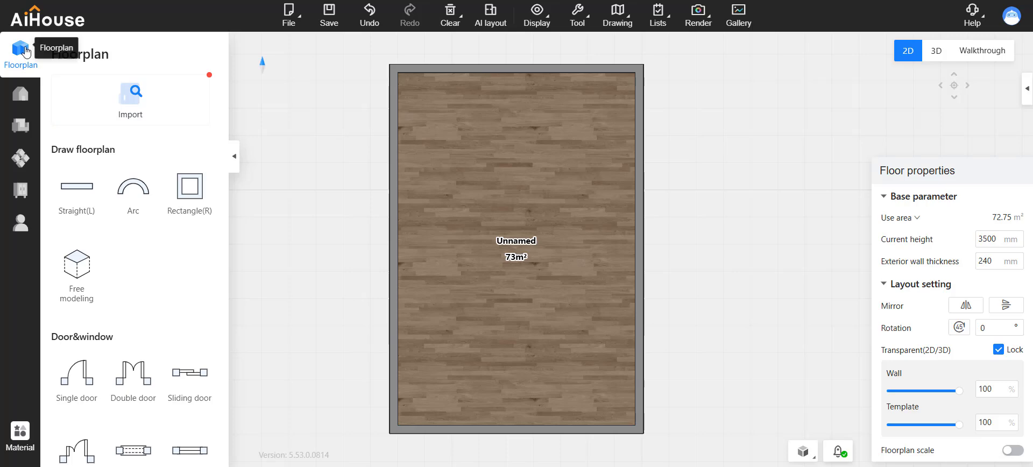
Step: Draw a straight 240 mm thick wall about 7120 mm long across the upper part of the room, dividing it into two rooms
left_click(61, 193)
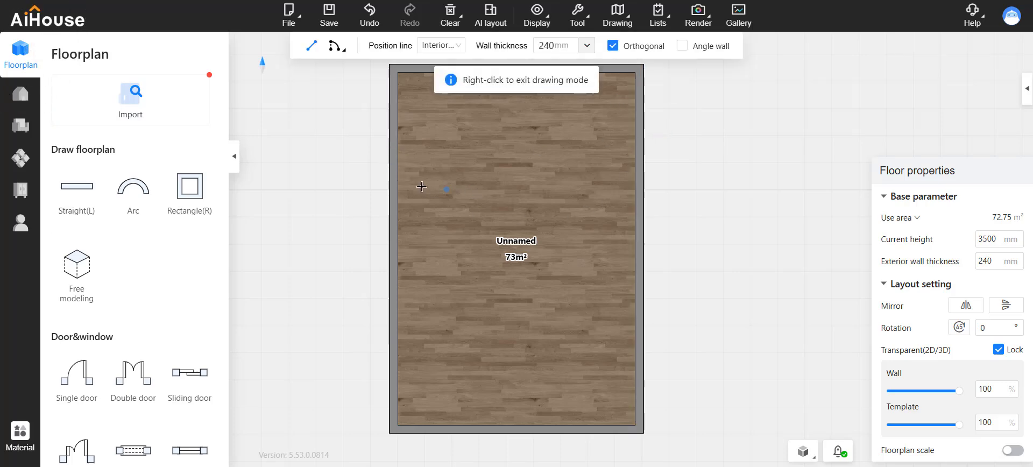
left_click(397, 171)
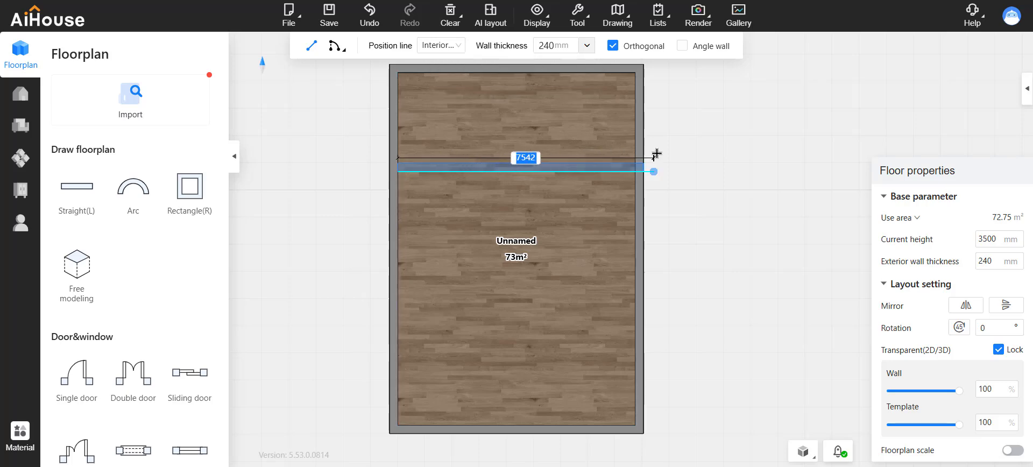
left_click(640, 161)
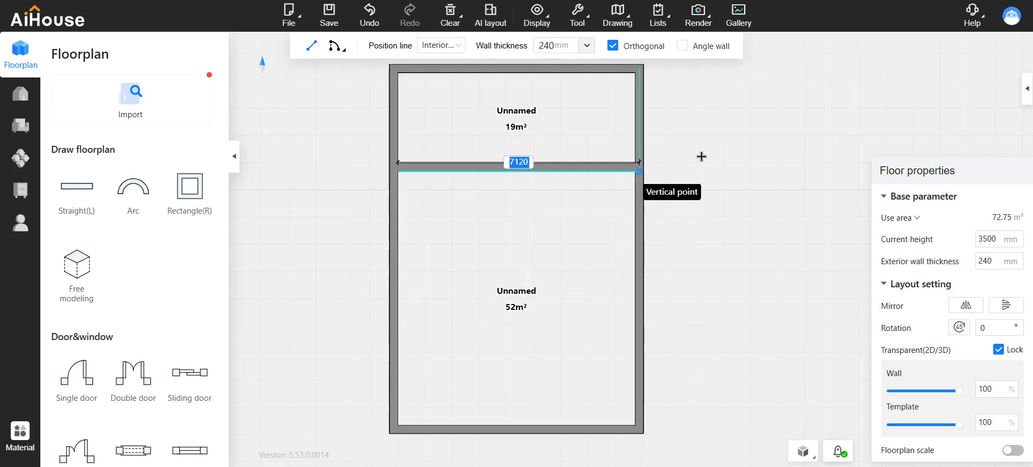
key("Escape")
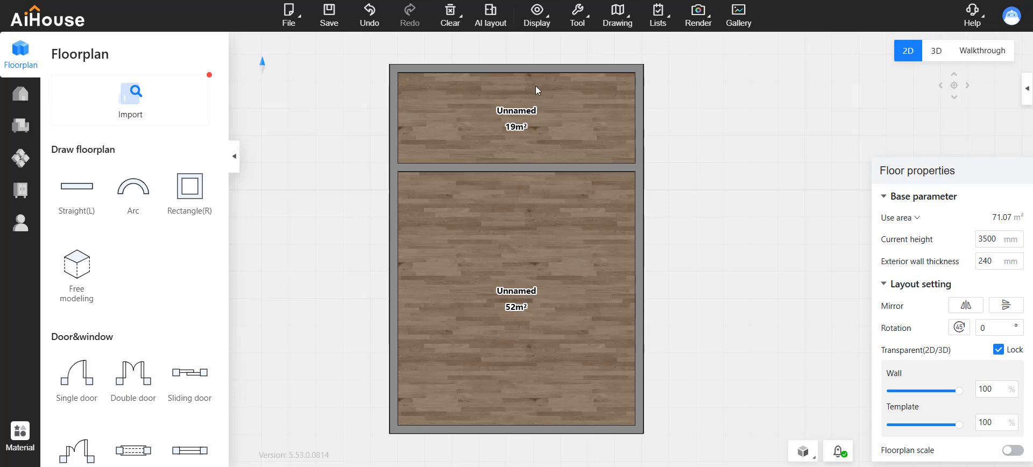
Step: Insert a doorway near the middle of the new partition wall
left_click(1005, 51)
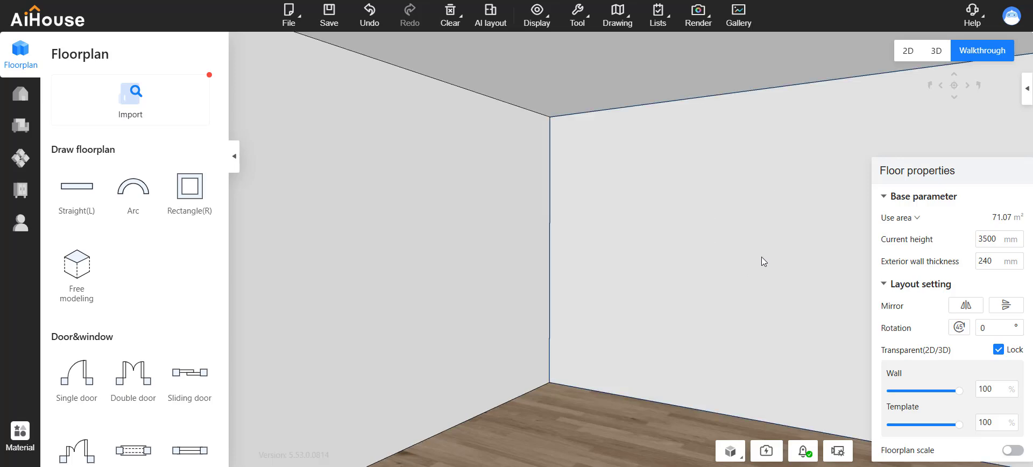
left_click_drag(760, 256, 740, 288)
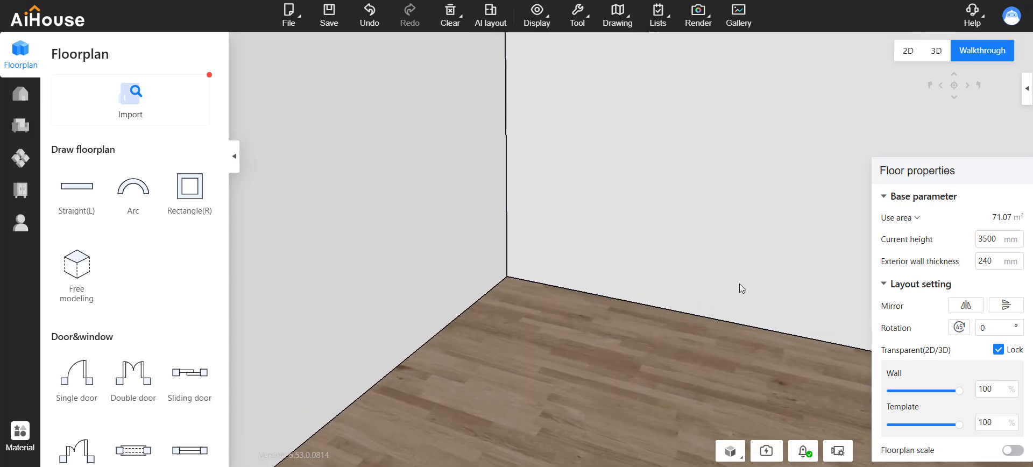
scroll(739, 283, "down", 5)
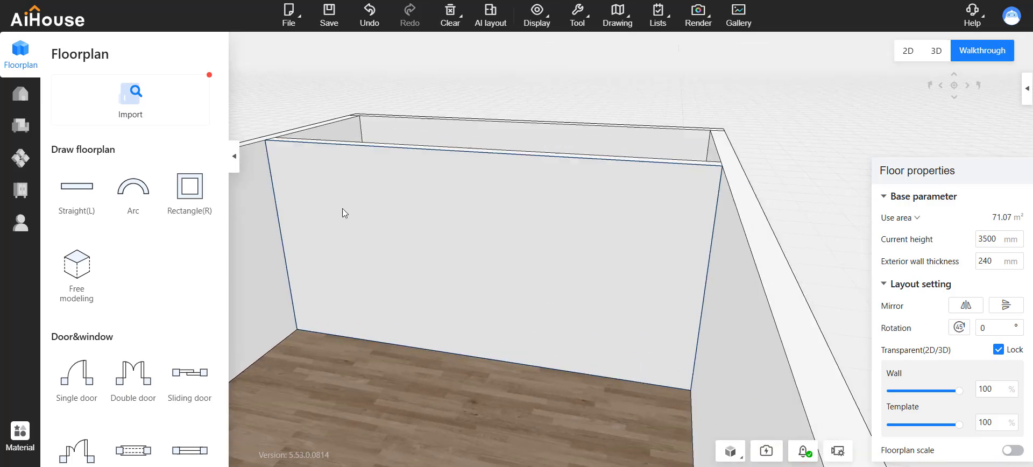
left_click_drag(573, 412, 305, 208)
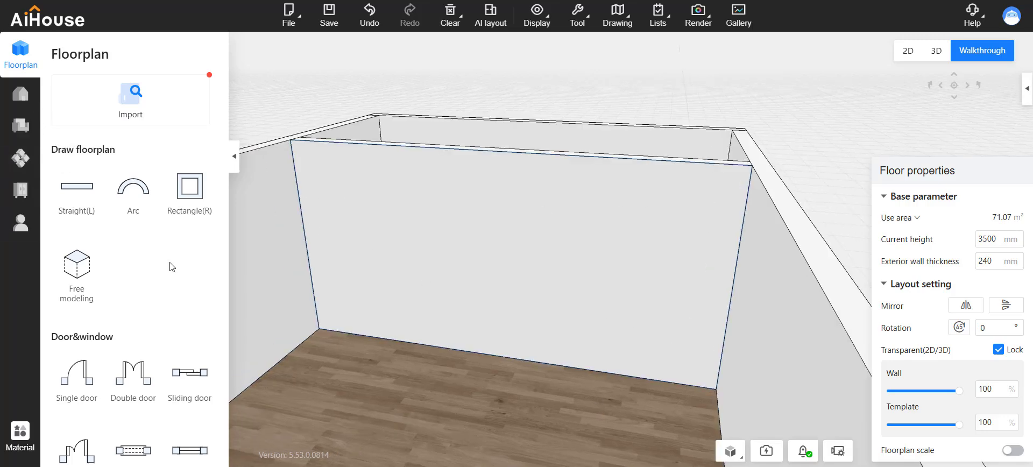
scroll(171, 266, "down", 7)
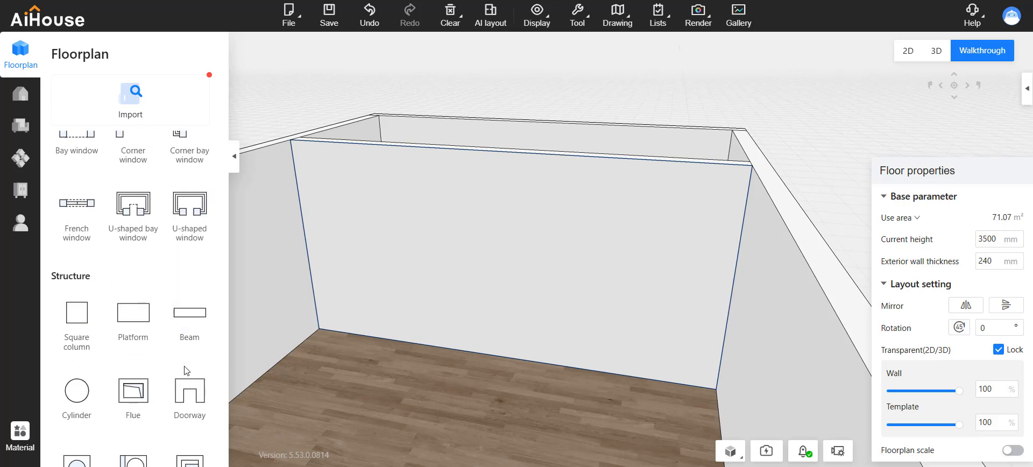
scroll(187, 370, "down", 3)
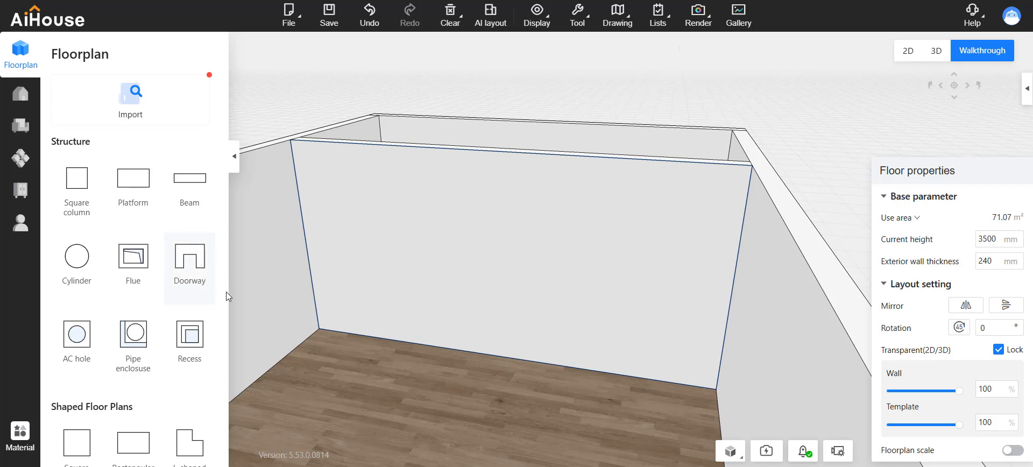
left_click(191, 250)
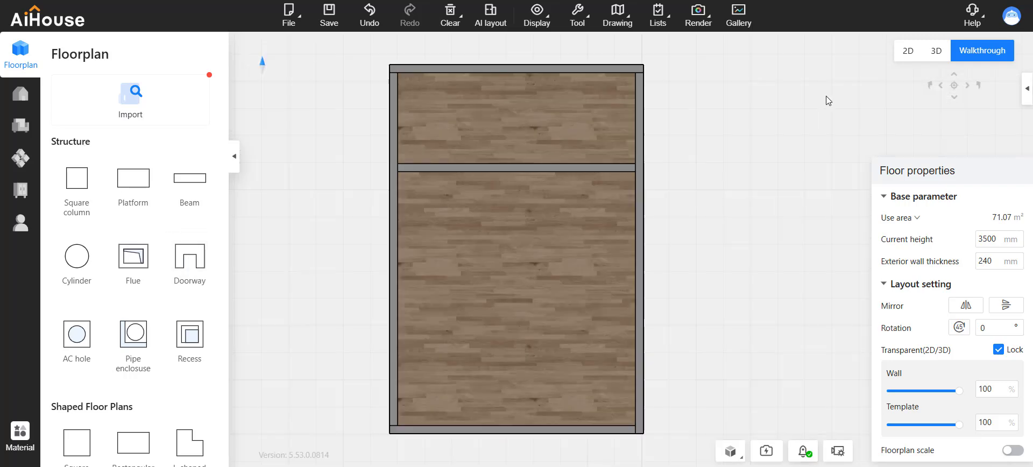
left_click(518, 169)
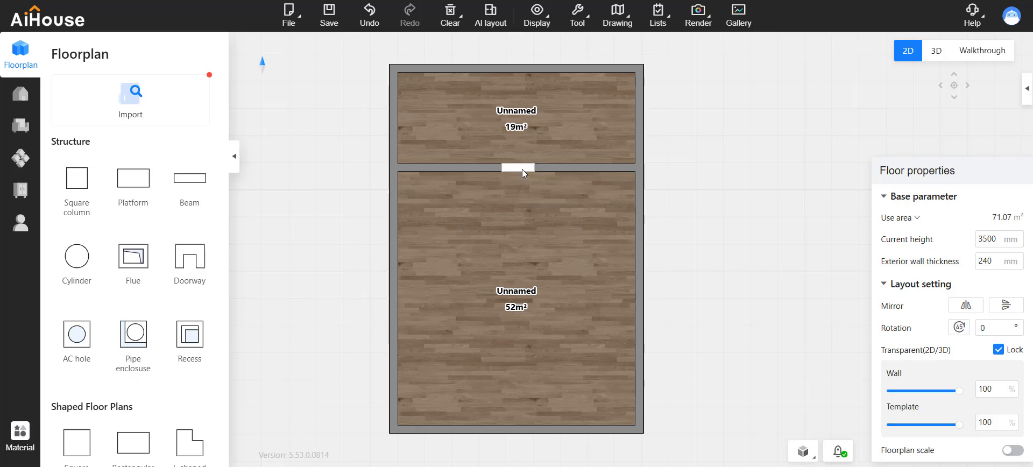
Step: Stretch the doorway in both directions across nearly the full partition wall, to a length of about 6974 mm
left_click(521, 167)
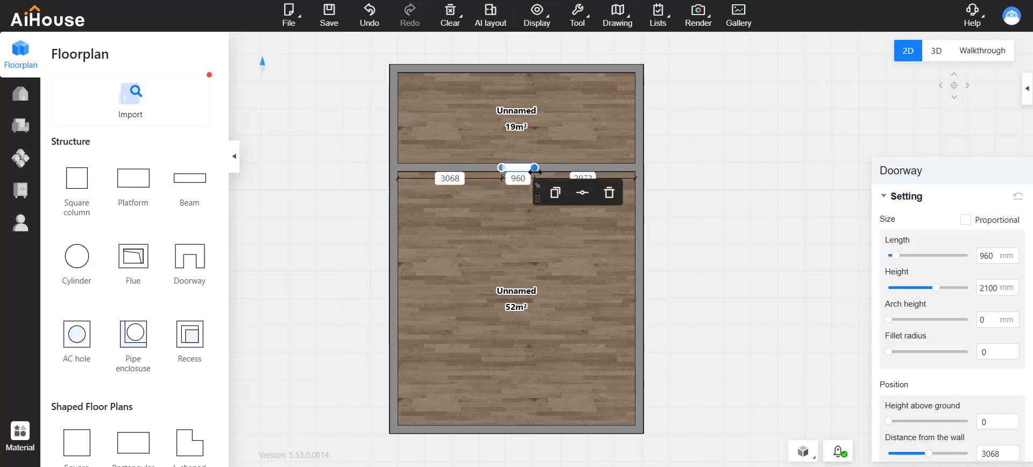
left_click_drag(539, 171, 634, 168)
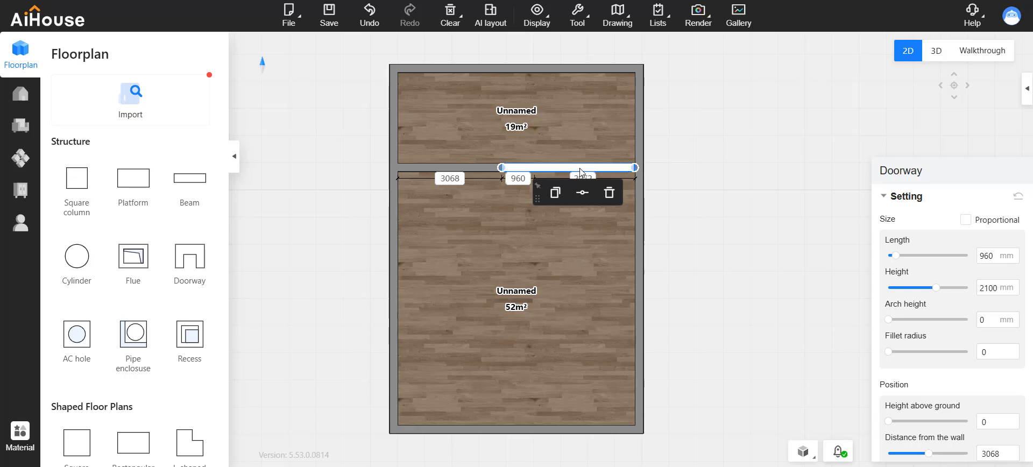
left_click(508, 169)
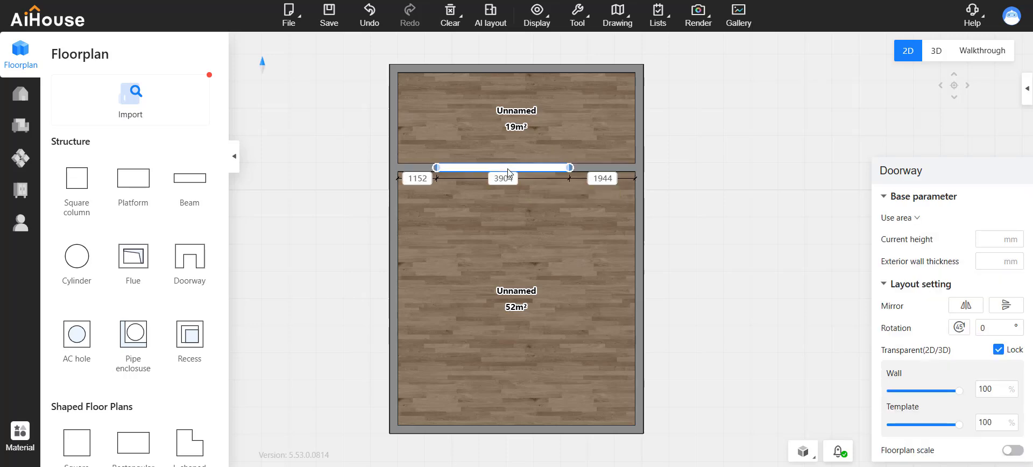
left_click(570, 167)
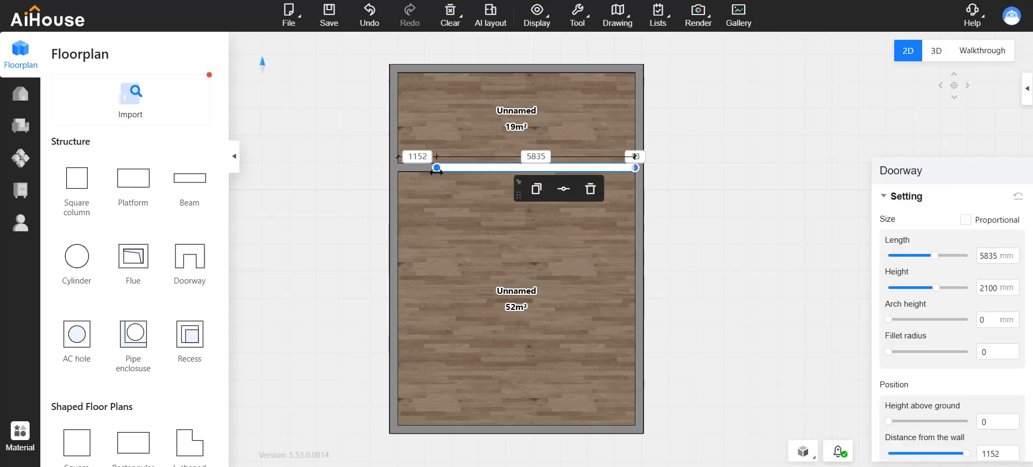
left_click_drag(436, 172, 399, 171)
left_click(722, 177)
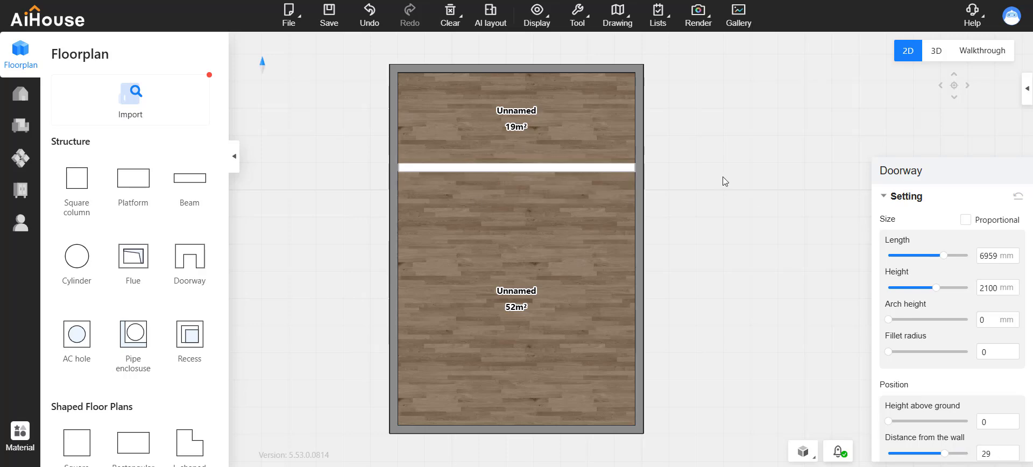
left_click(456, 169)
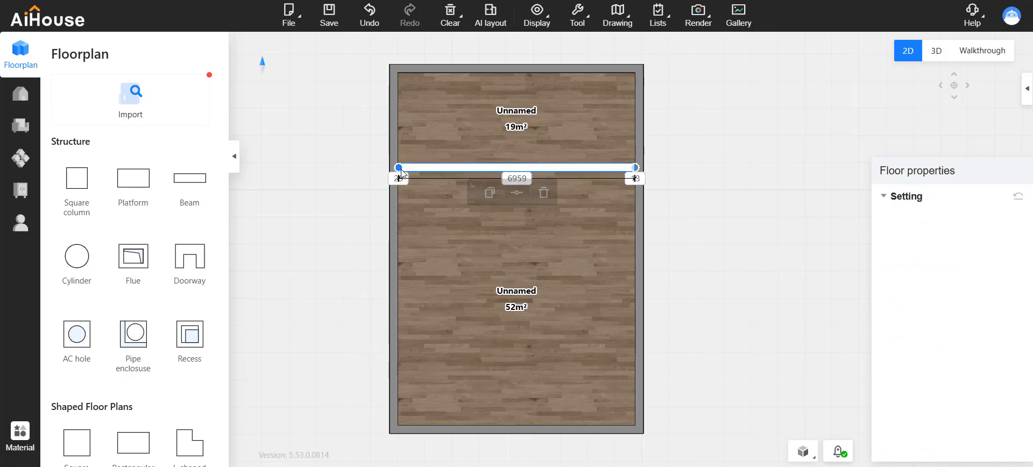
left_click_drag(401, 171, 398, 171)
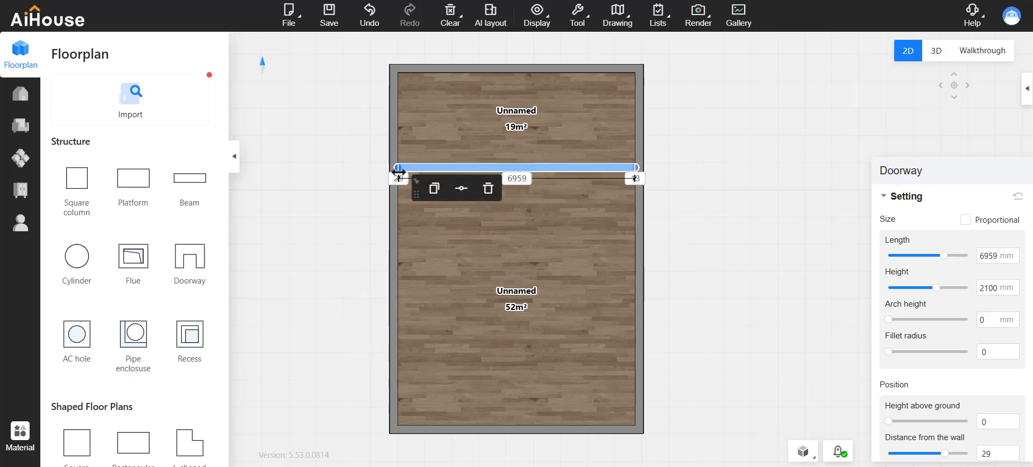
Step: Open the partition wall containing the doorway for 2D custom design in the Aluminum Doors & Windows module
left_click(1003, 51)
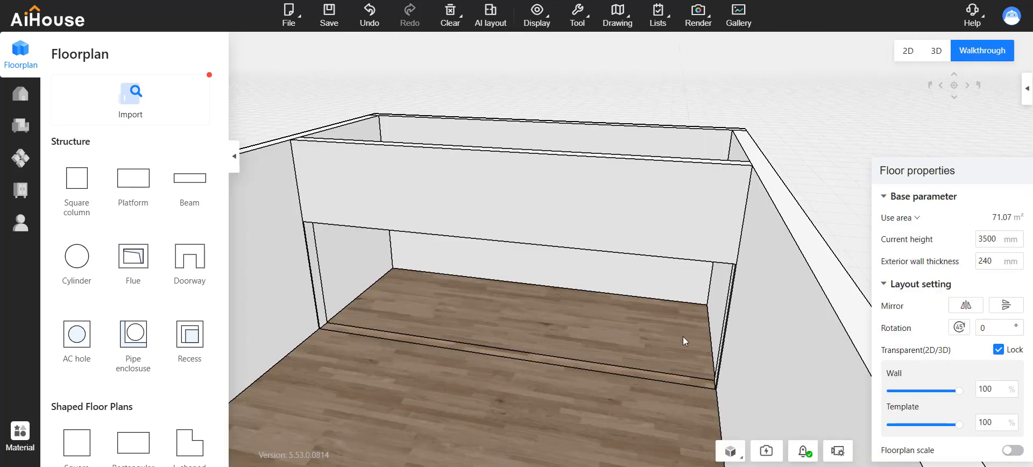
scroll(530, 382, "up", 5)
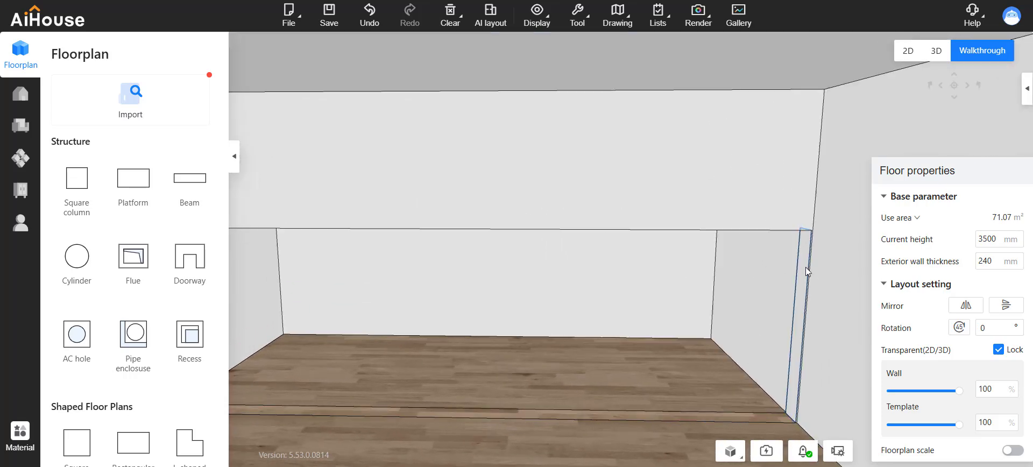
left_click(805, 267)
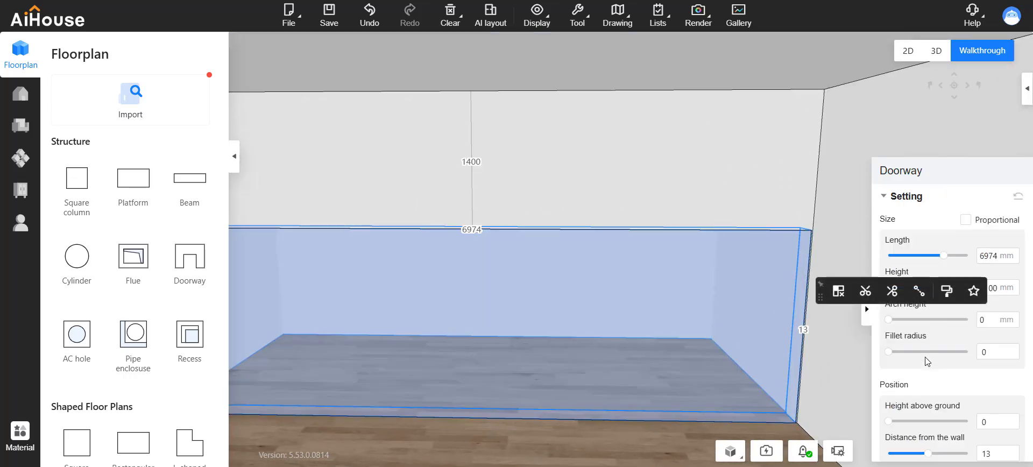
right_click_drag(539, 276, 539, 276)
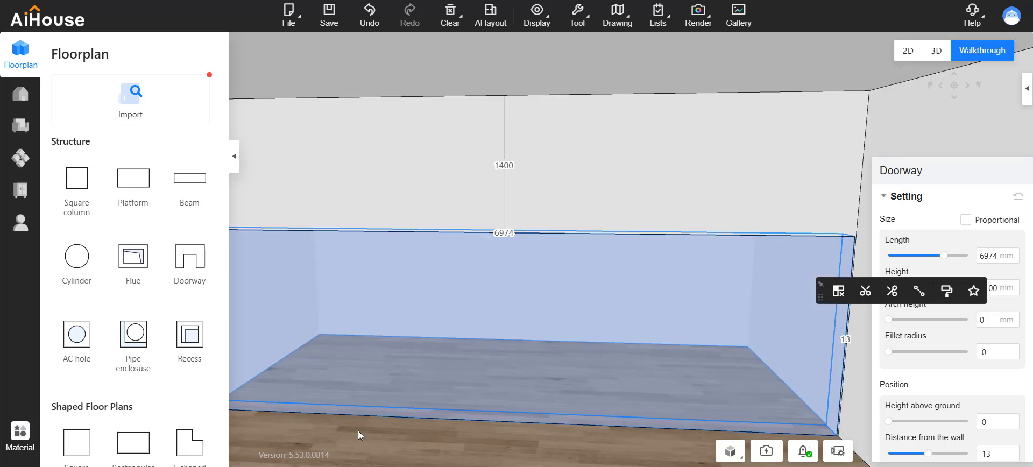
right_click_drag(357, 430, 416, 396)
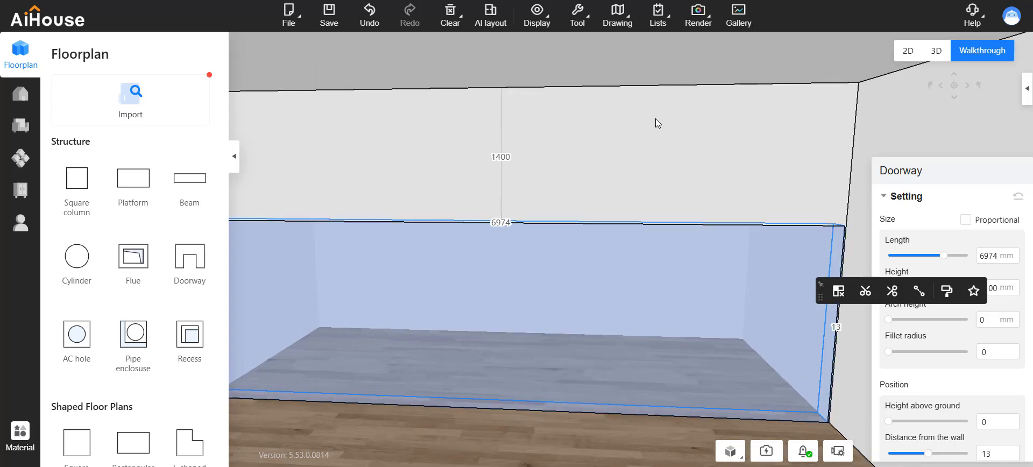
left_click(644, 147)
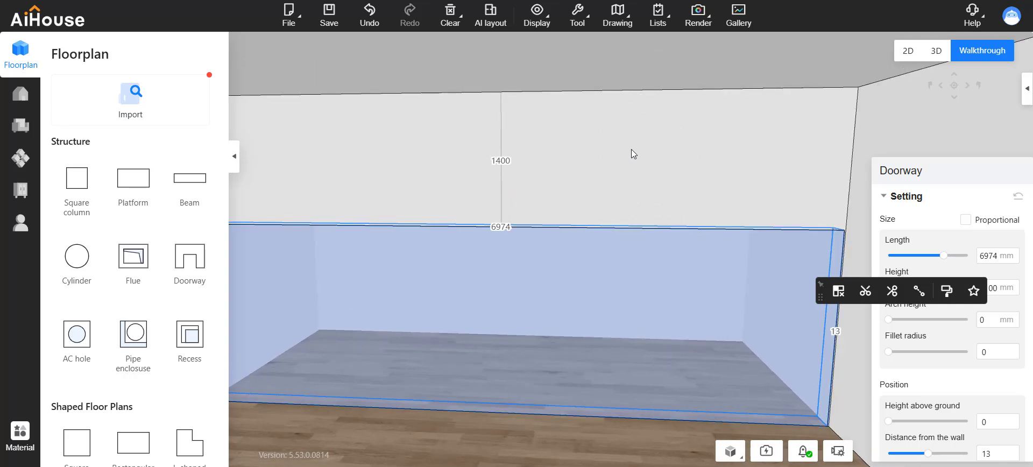
left_click(27, 191)
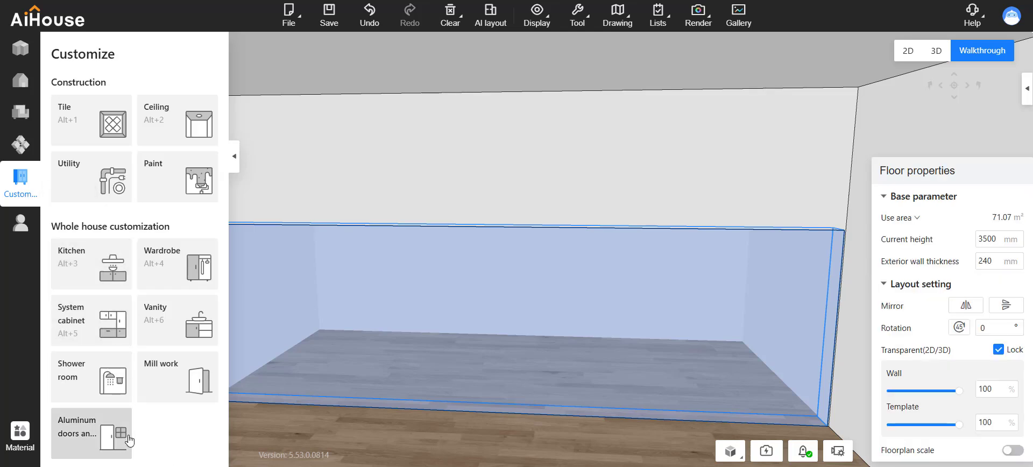
left_click(128, 440)
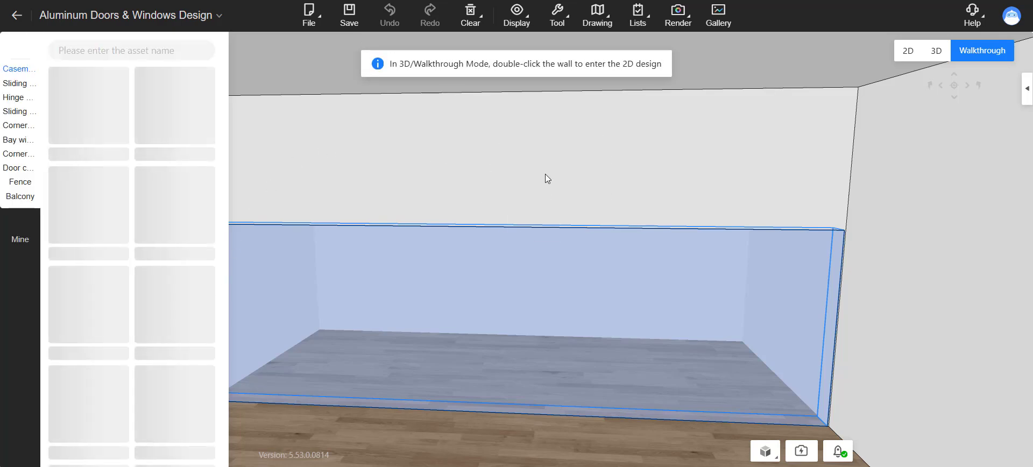
left_click(544, 175)
left_click(553, 151)
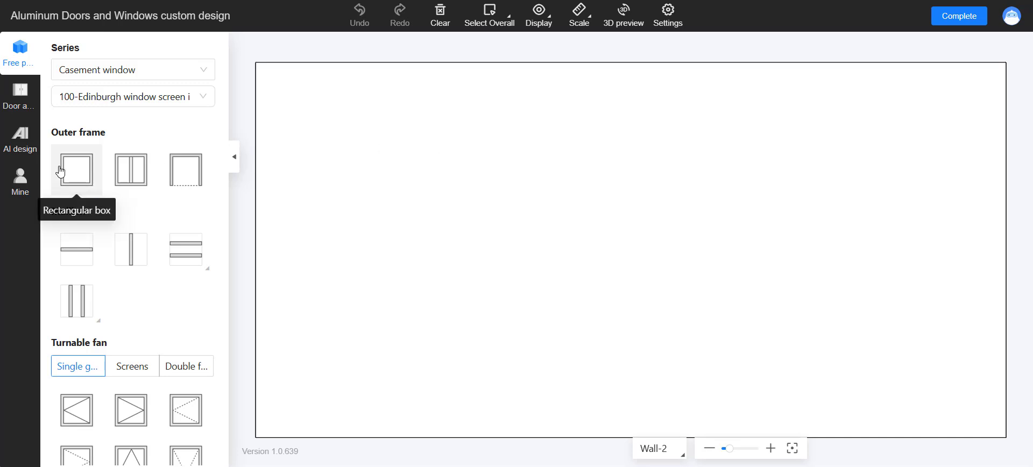
Step: Place a 2200 × 1000 mm rectangular outer frame about 2048 mm from the wall's left edge and 1951 mm above its base
left_click_drag(60, 171, 557, 171)
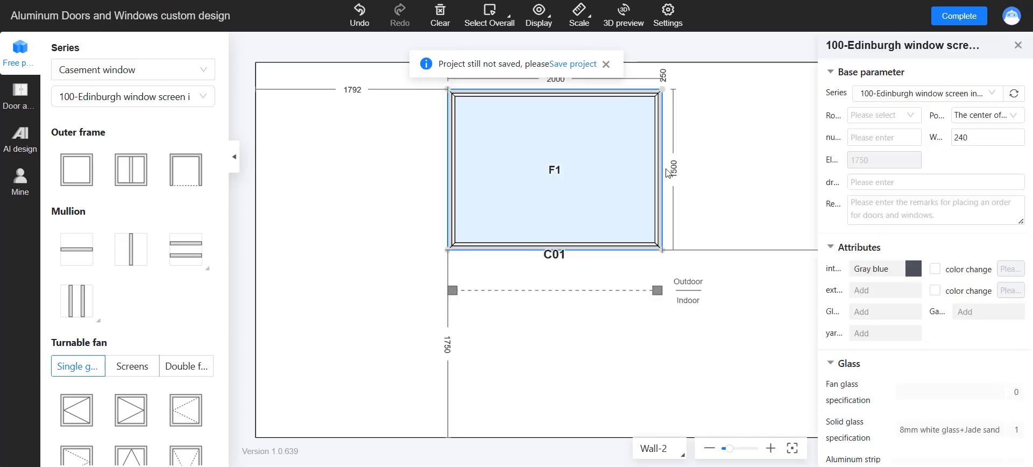
double_click(673, 172)
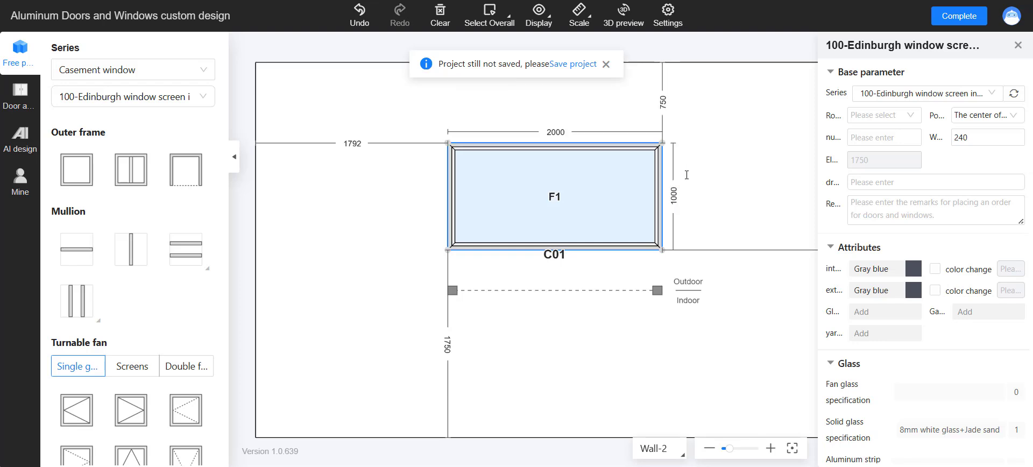
left_click_drag(602, 188, 602, 164)
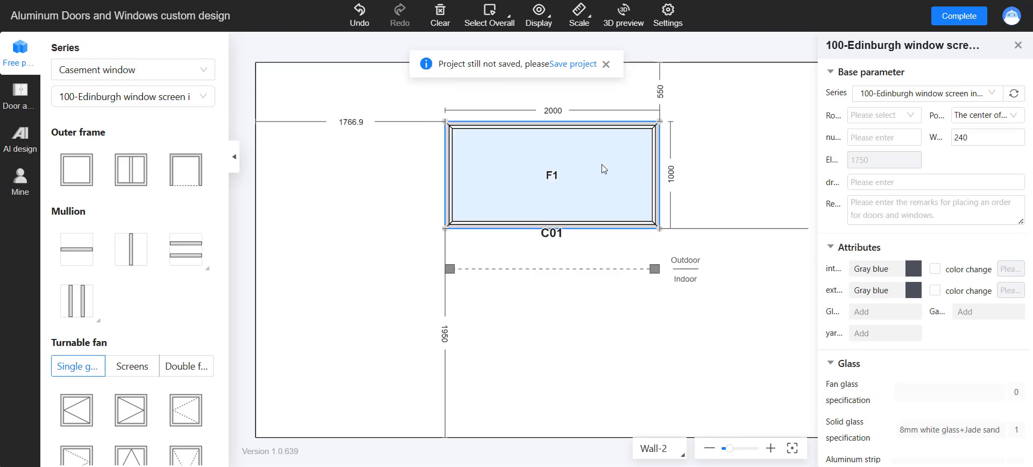
double_click(561, 111)
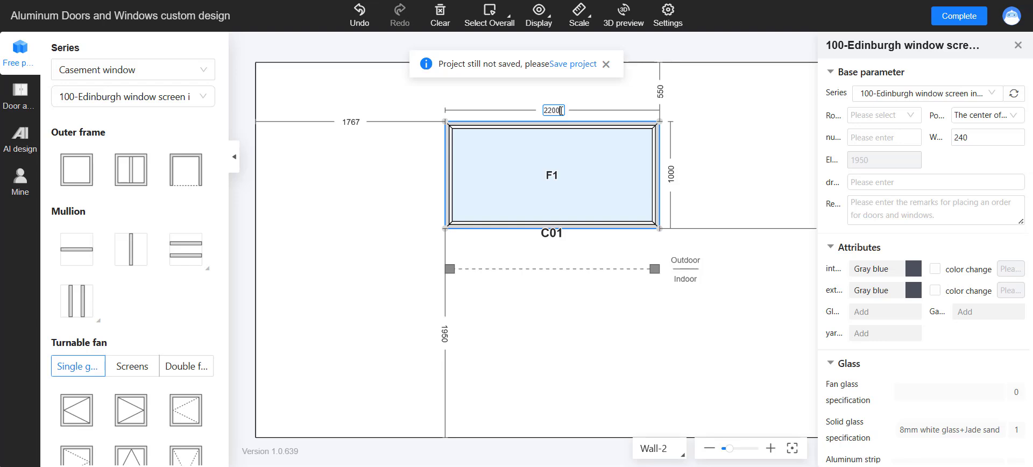
key("Return")
left_click_drag(612, 170, 625, 171)
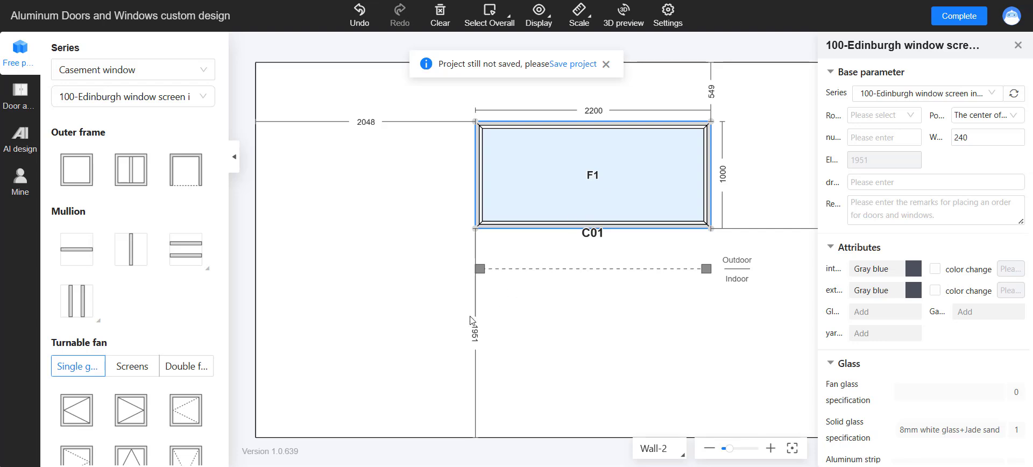
Step: Divide the outer frame into three equal 733.3 mm panes with two vertical mullions and complete the custom window design
left_click_drag(131, 249, 578, 202)
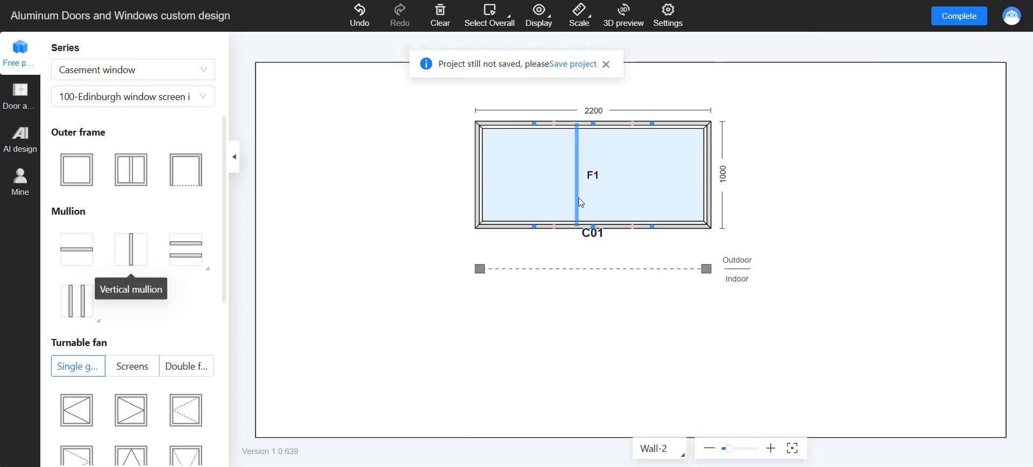
left_click(562, 195)
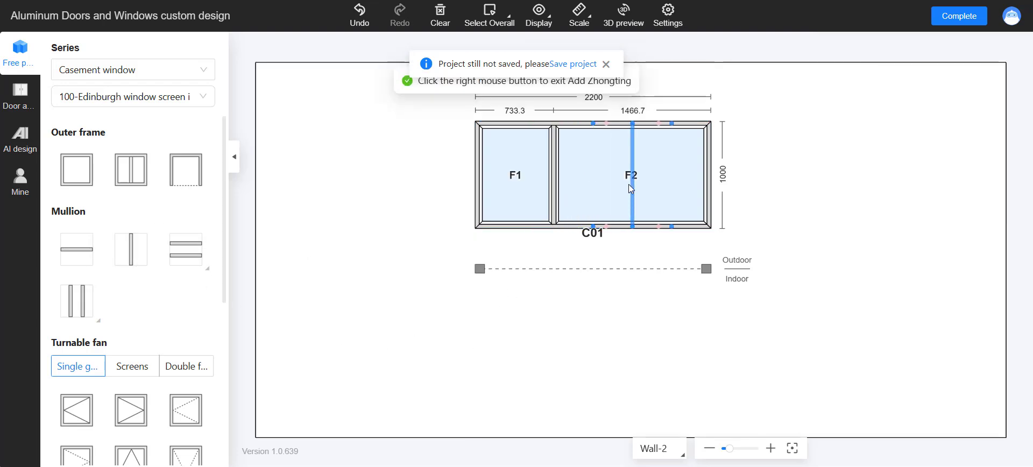
left_click(629, 184)
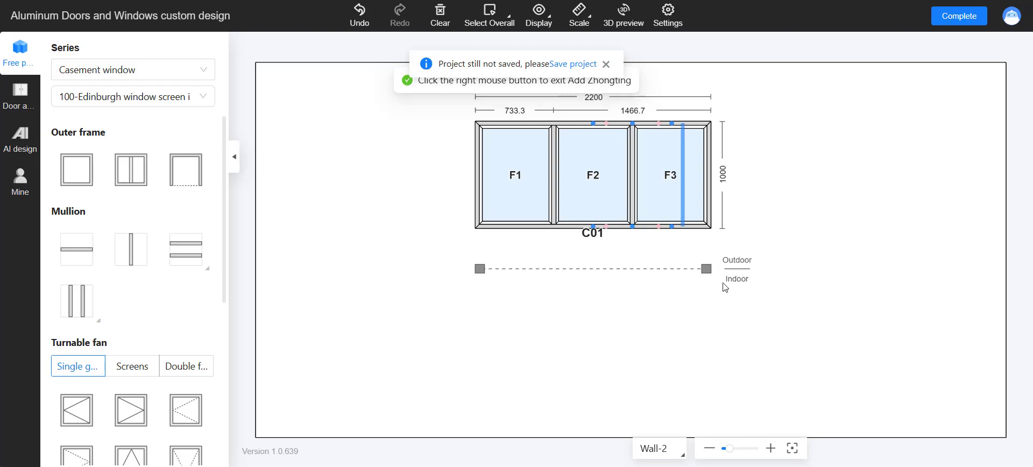
right_click(700, 142)
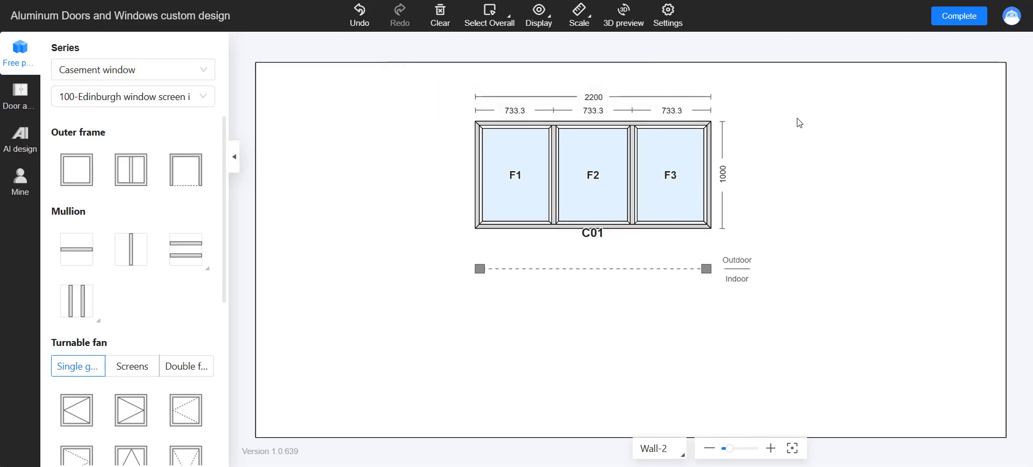
left_click(952, 27)
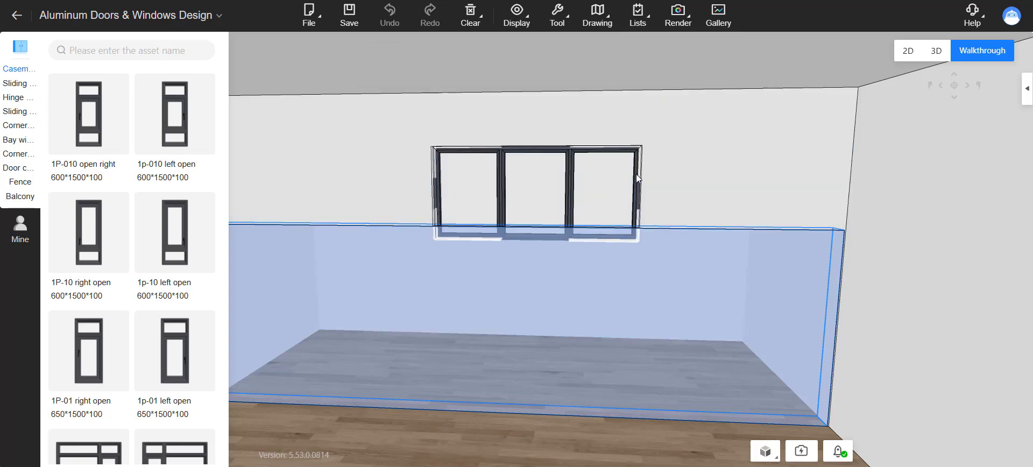
Step: Raise the new window to an elevation of 2272 mm and exit the doors and windows module
left_click(636, 174)
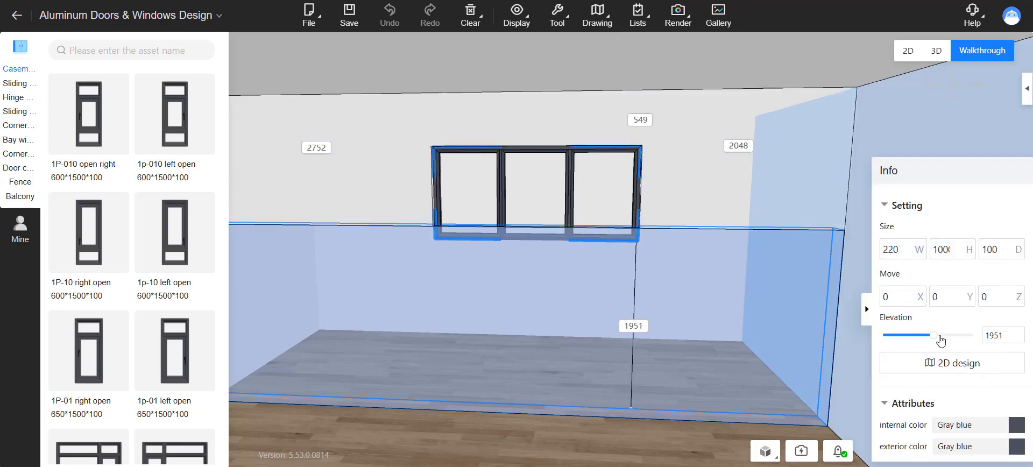
left_click_drag(940, 340, 942, 338)
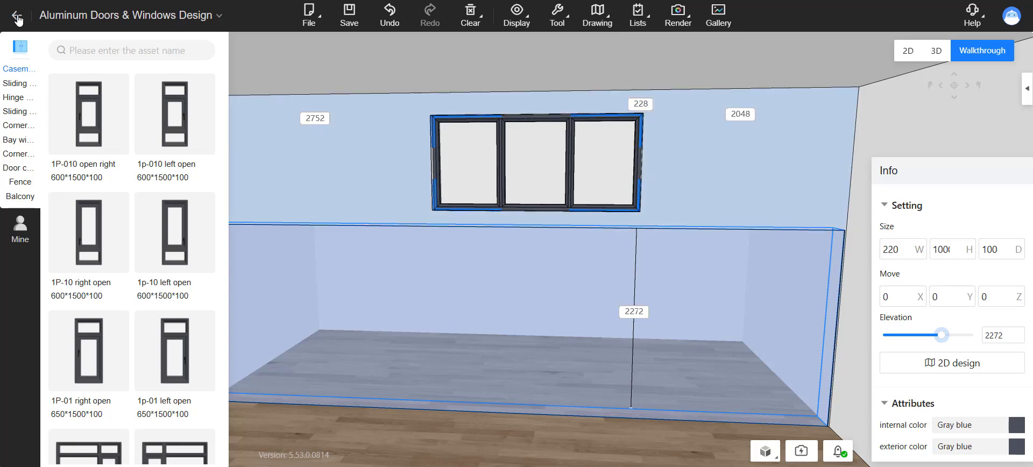
left_click(17, 19)
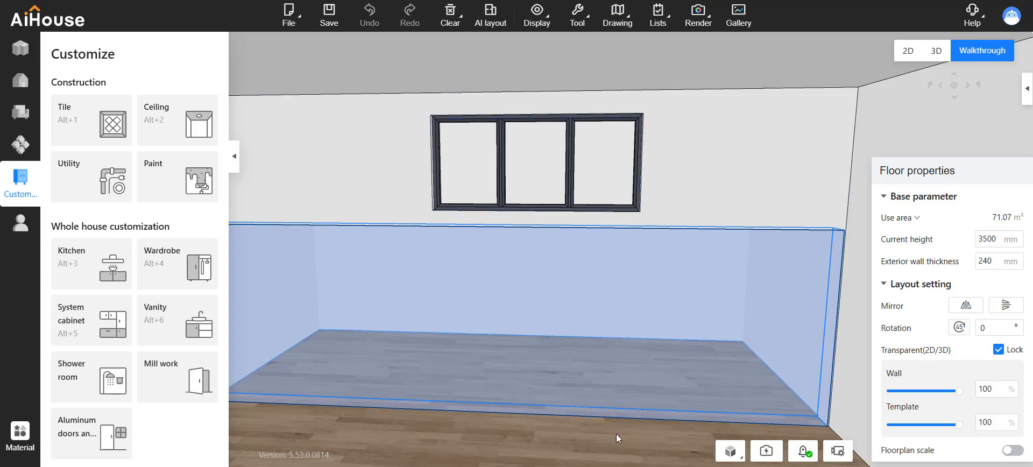
Step: Examine the wide doorway and the open space behind the partition wall from several walkthrough angles
left_click(616, 443)
left_click_drag(643, 379, 582, 375)
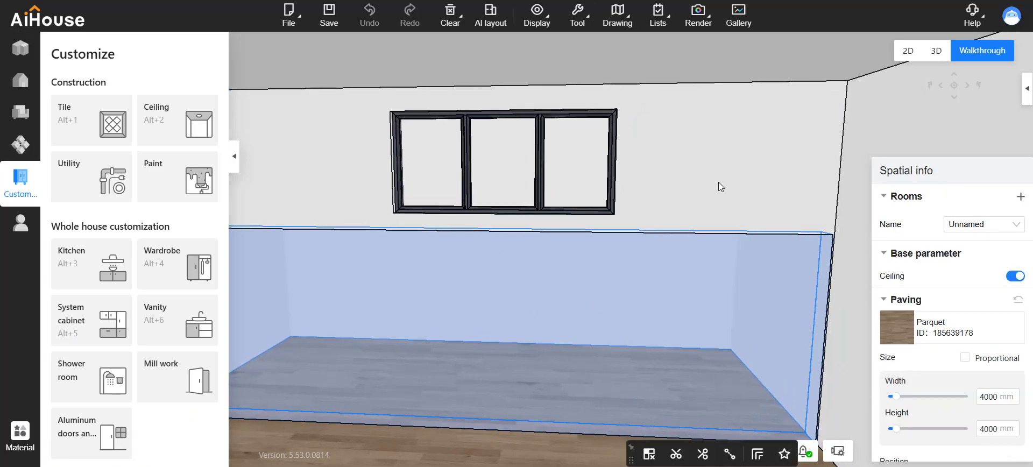
left_click(711, 205)
left_click_drag(549, 321, 385, 180)
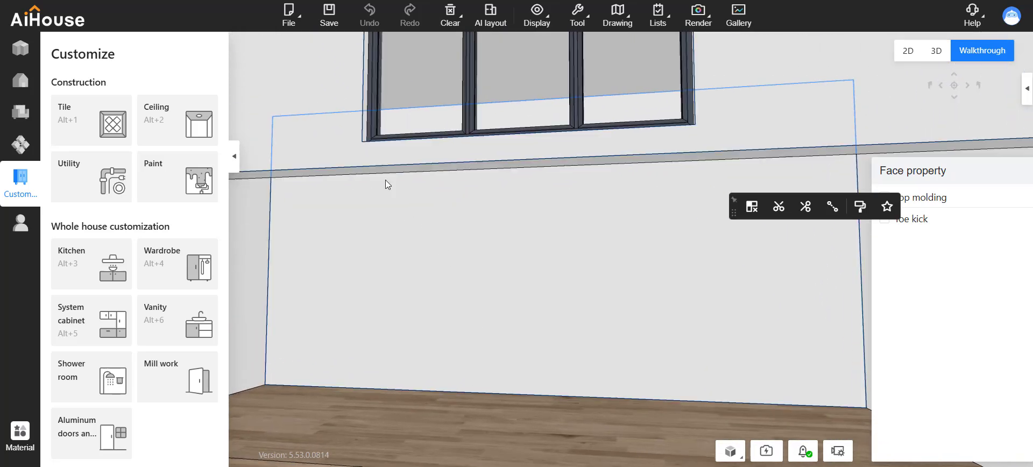
left_click_drag(491, 321, 441, 208)
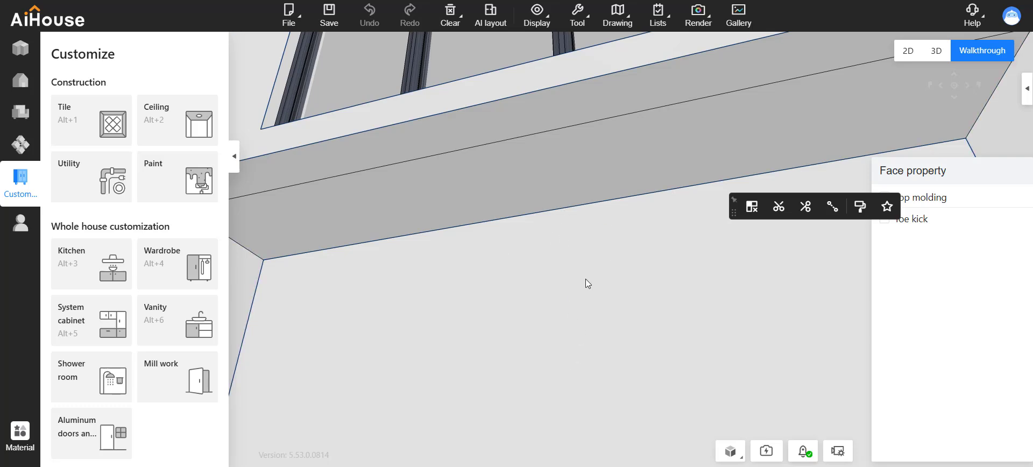
scroll(575, 287, "down", 5)
left_click_drag(552, 282, 550, 301)
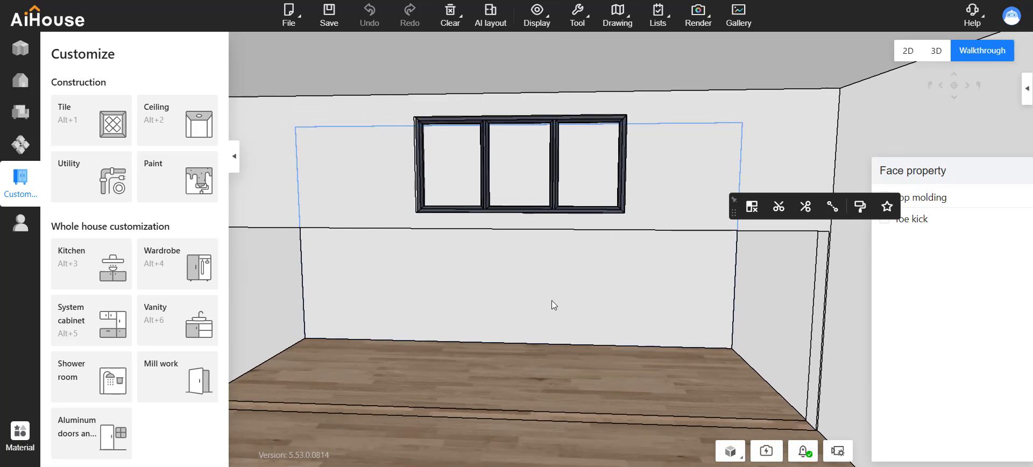
Step: Switch to the 2D plan view and open the floorplan structure library
left_click(905, 52)
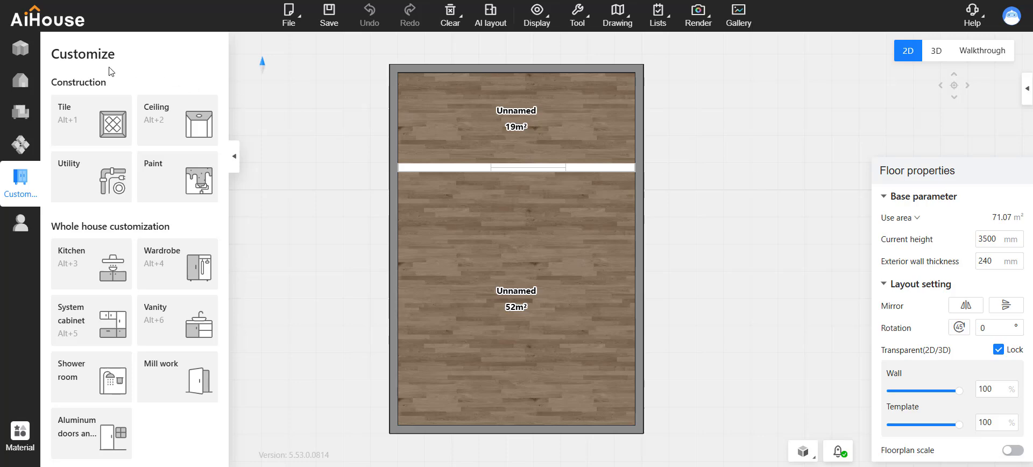
left_click(30, 63)
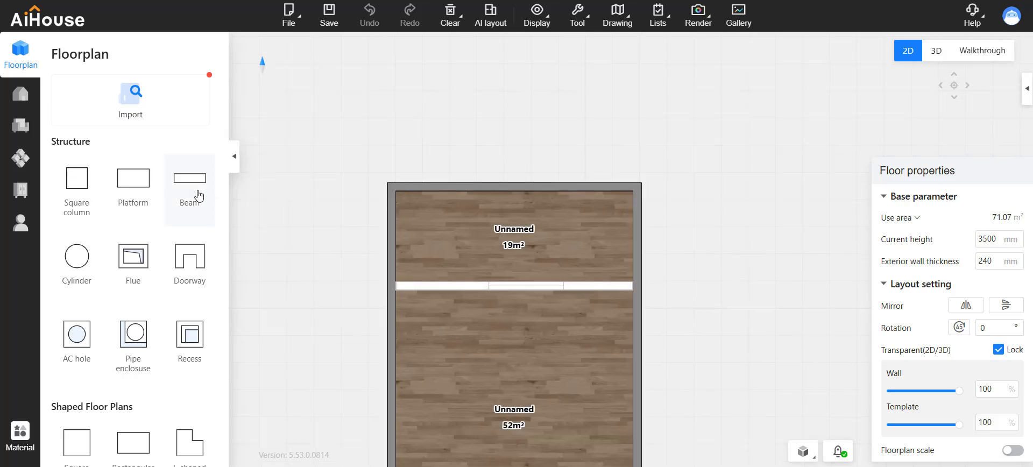
left_click(195, 194)
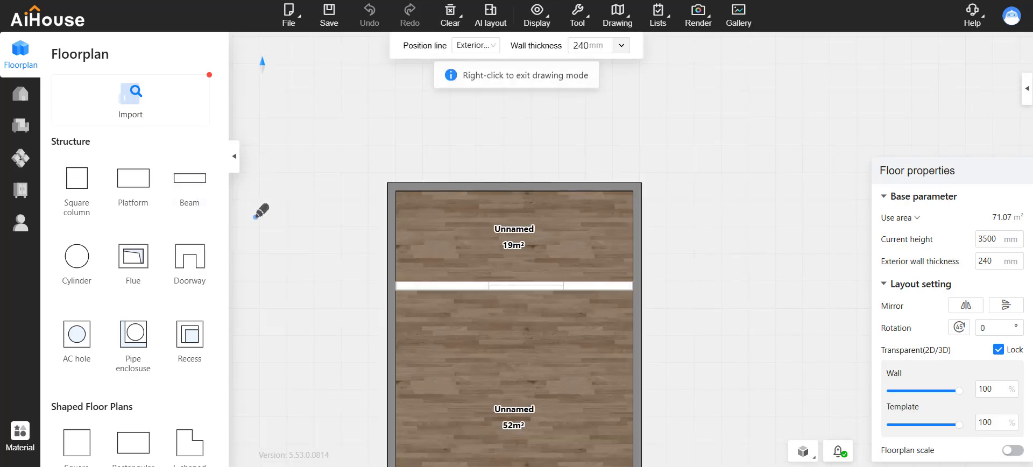
left_click(396, 190)
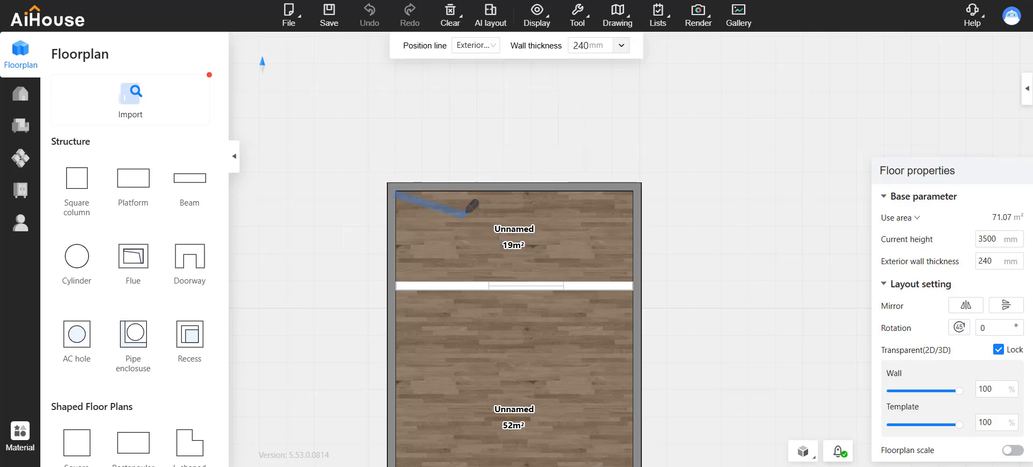
right_click(278, 214)
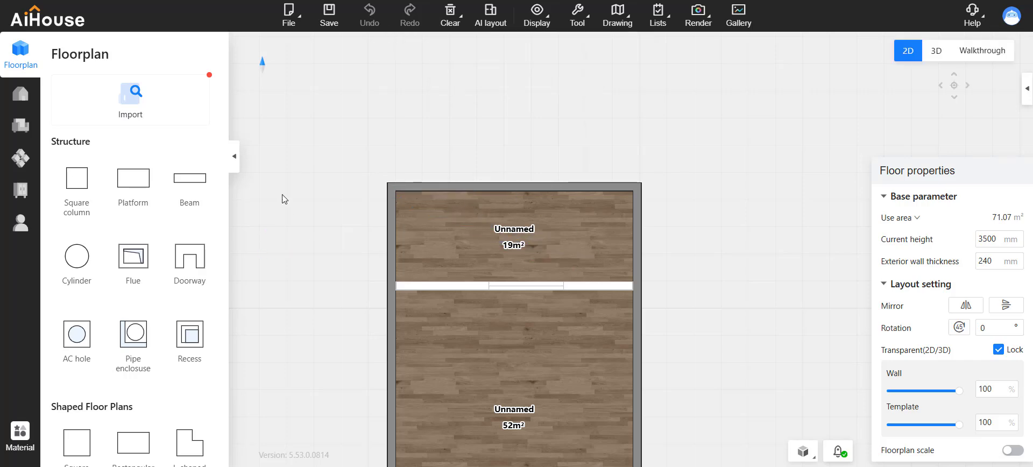
Step: Place a platform in the corner of the small room behind the partition and stretch it to fill the room, 6978 × 2691 mm
left_click(143, 199)
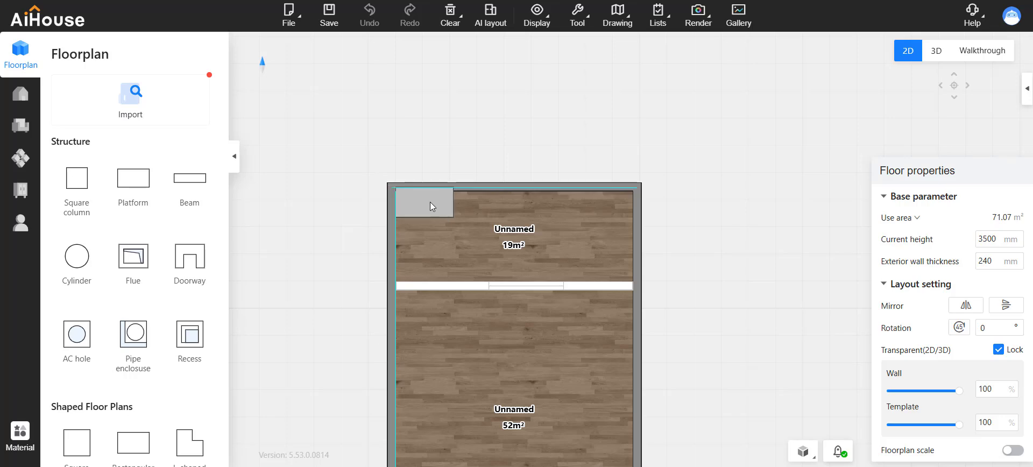
left_click(430, 205)
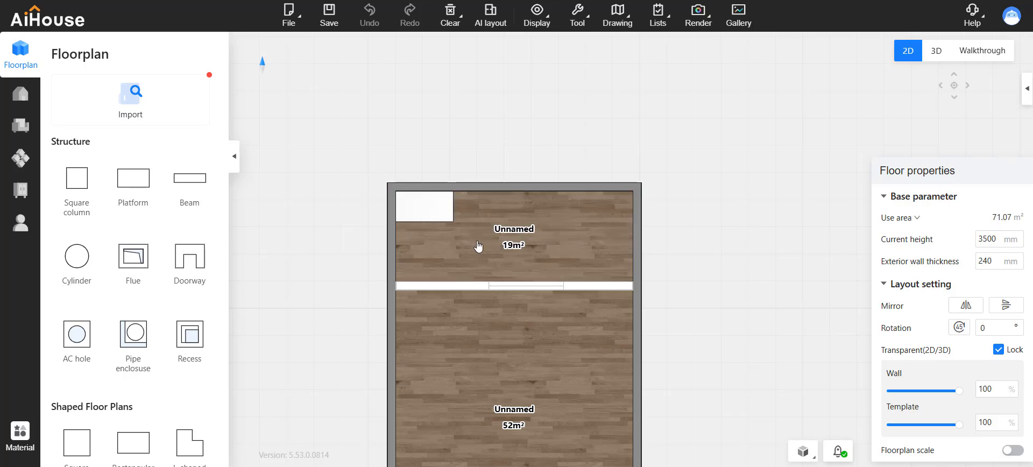
left_click(438, 206)
left_click(438, 205)
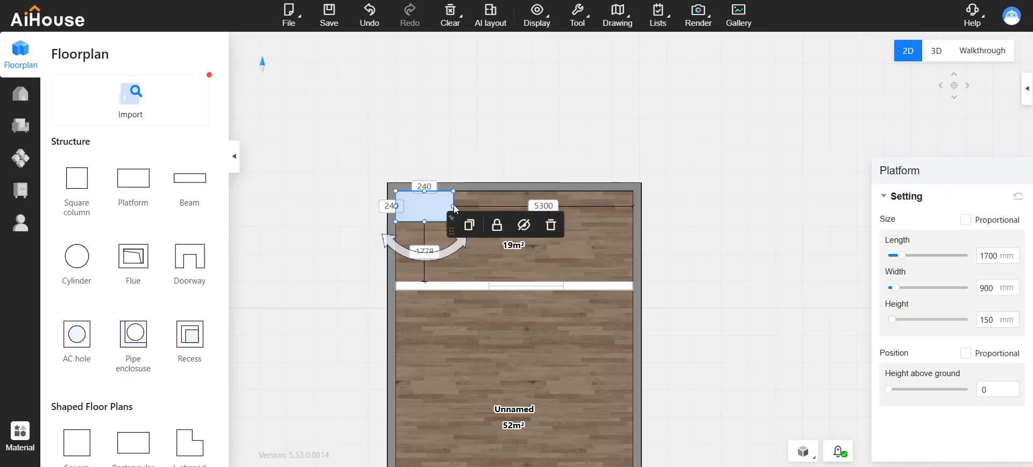
left_click_drag(483, 202, 632, 211)
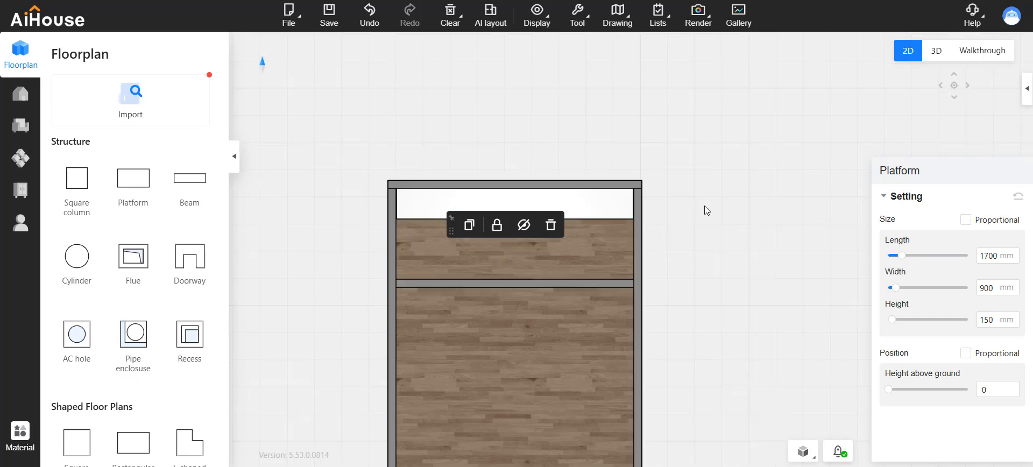
left_click_drag(516, 209, 520, 251)
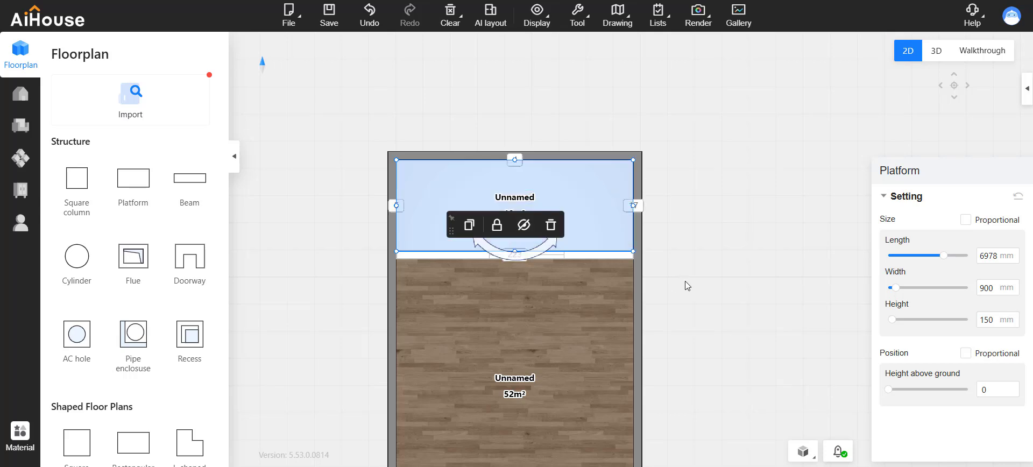
left_click_drag(685, 280, 683, 258)
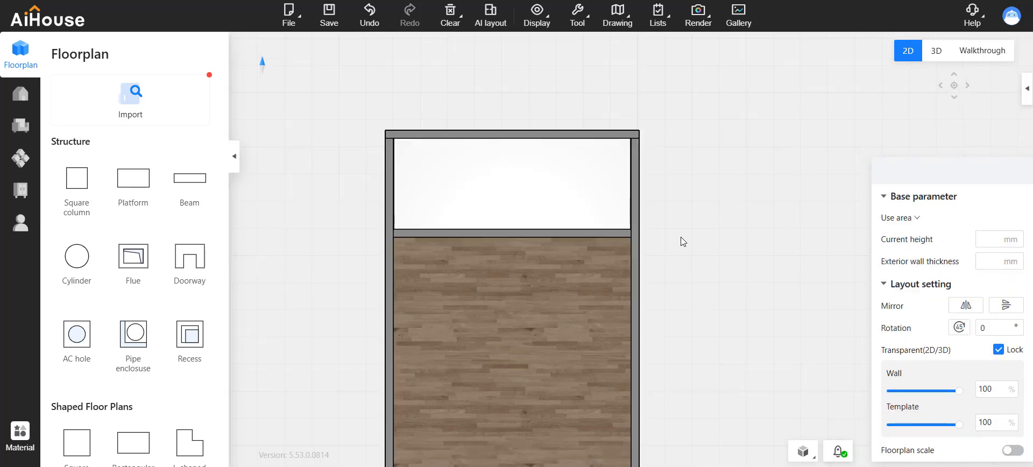
Step: Raise the platform to 2215 mm above ground in the walkthrough view so it forms an upper floor slab
left_click(979, 58)
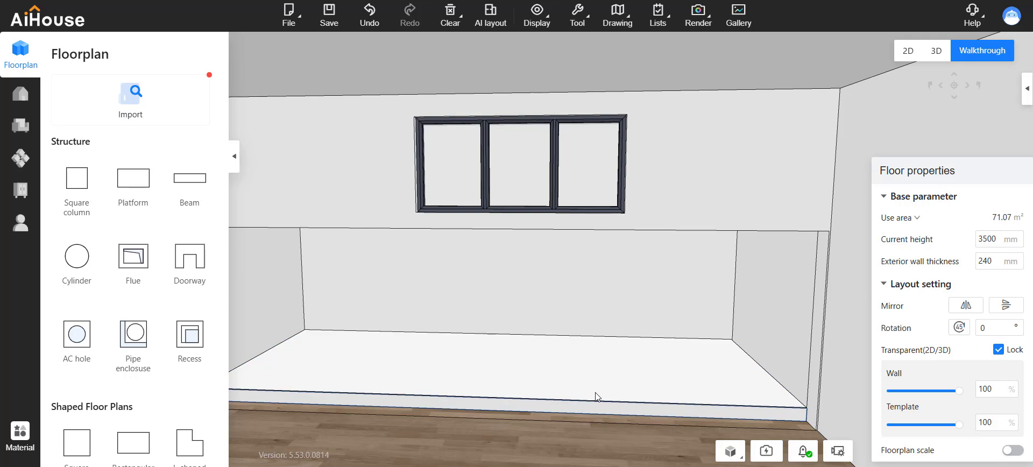
left_click(595, 397)
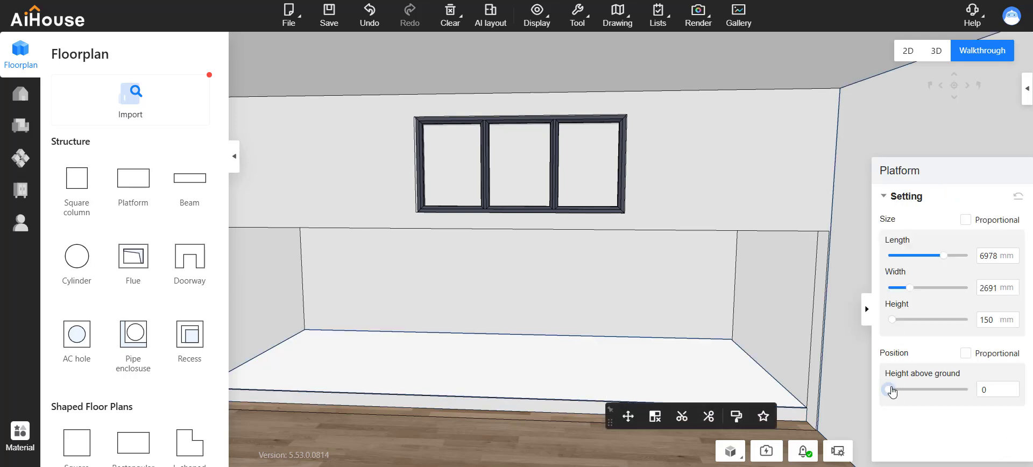
left_click_drag(895, 392, 941, 392)
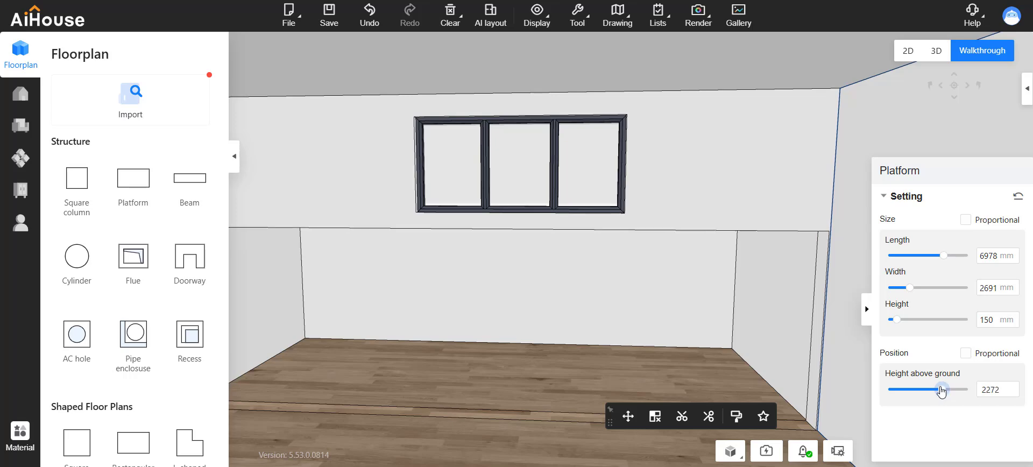
left_click_drag(756, 357, 546, 307)
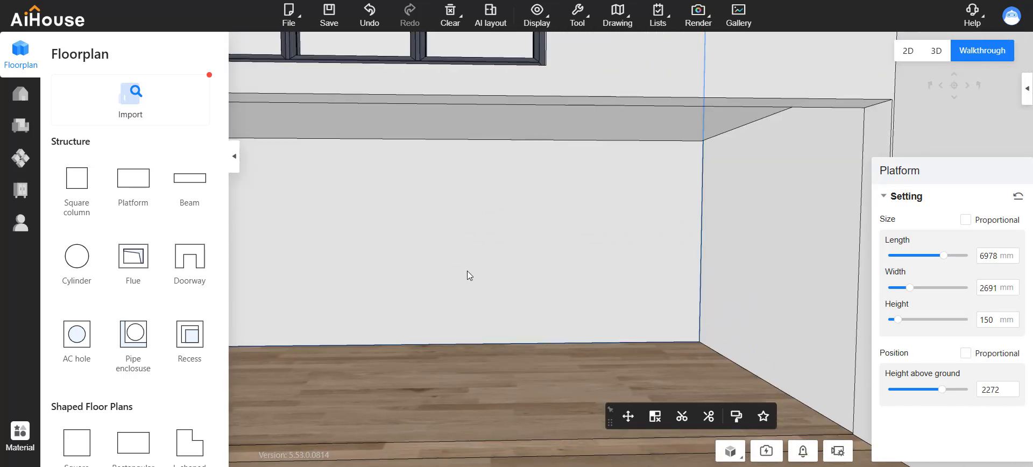
left_click_drag(492, 274, 703, 279)
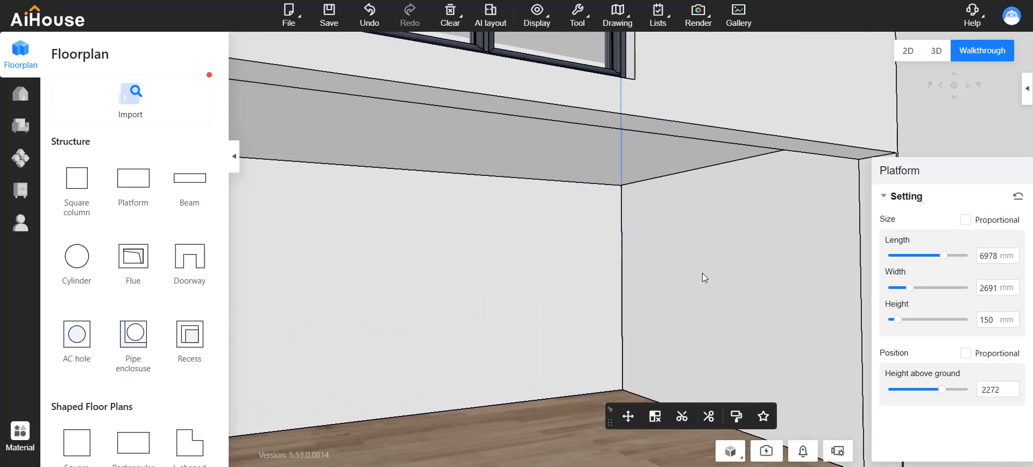
left_click_drag(944, 392, 939, 396)
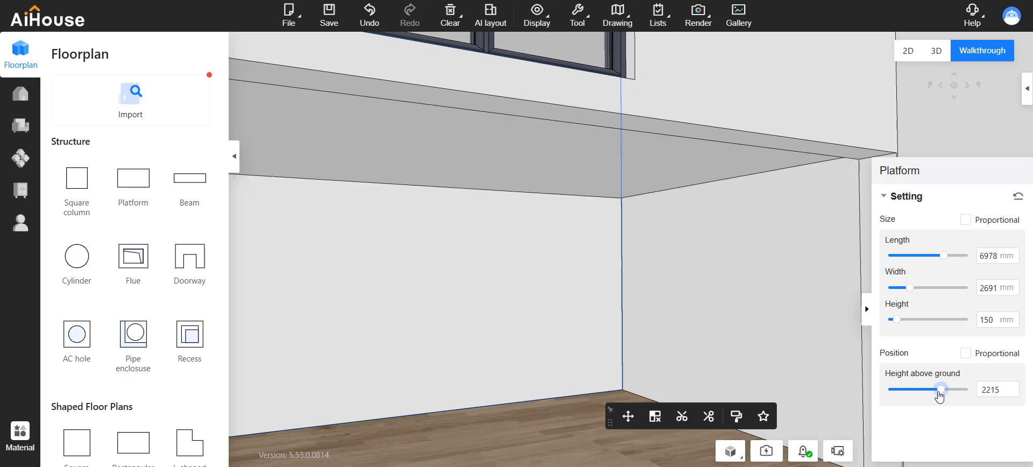
left_click_drag(540, 242, 458, 90)
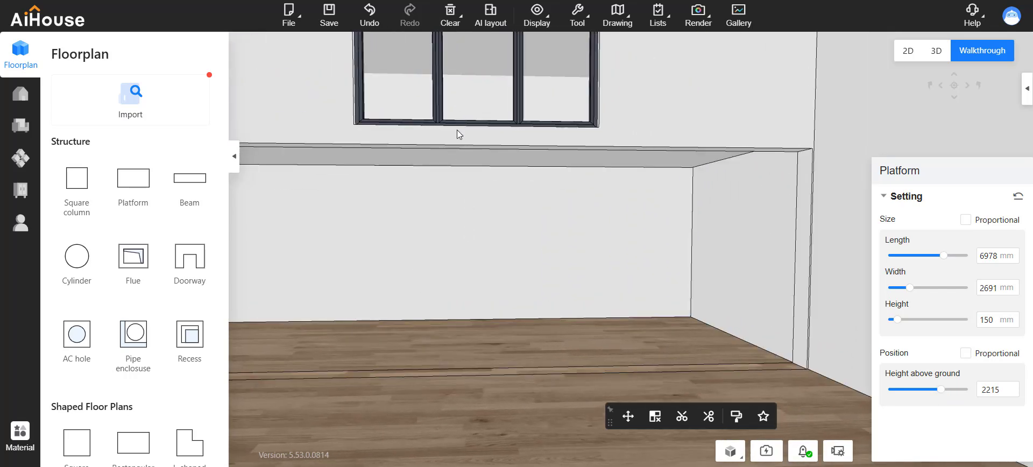
left_click_drag(456, 130, 534, 147)
key("ctrl")
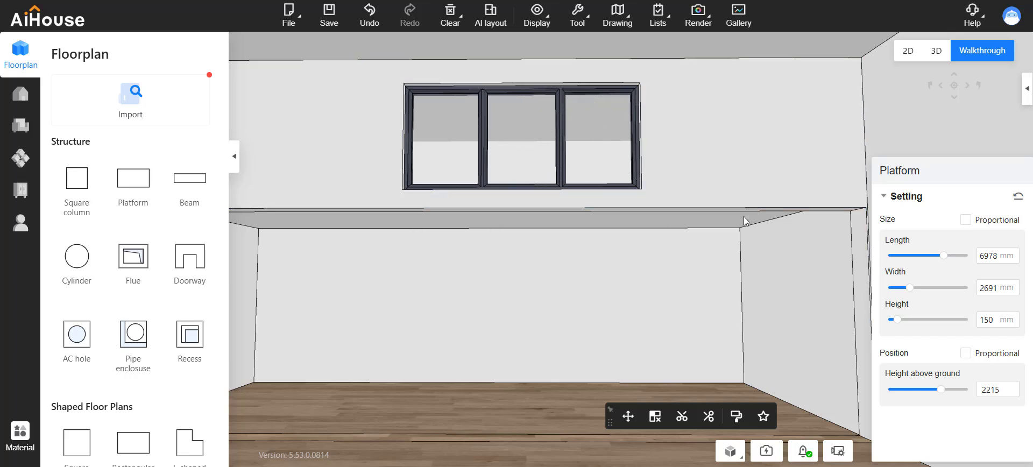
key("ctrl")
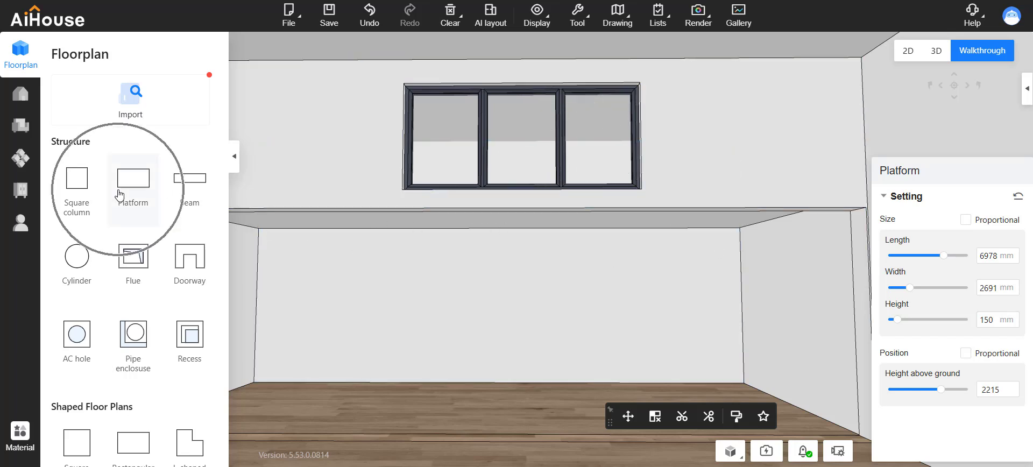